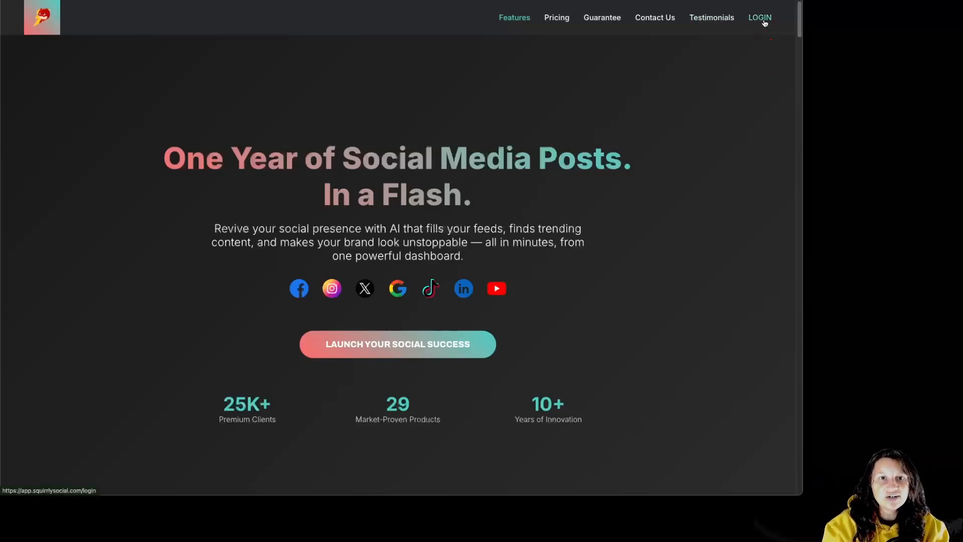
Log in to Squirrly Social and begin creating a brand named Marketing Education Cloud Podcast.
{"action": "left_click", "coordinate": [762, 20]}
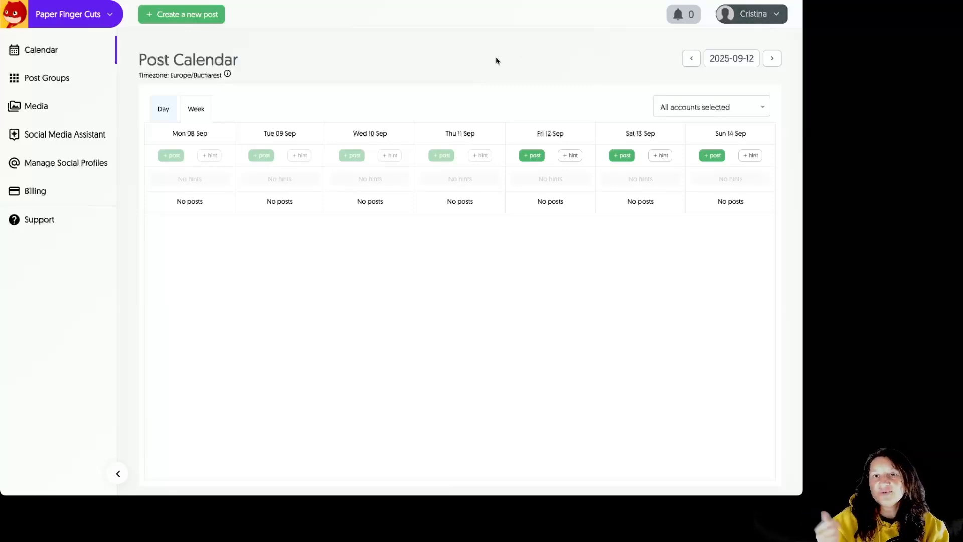
{"action": "left_click", "coordinate": [112, 19]}
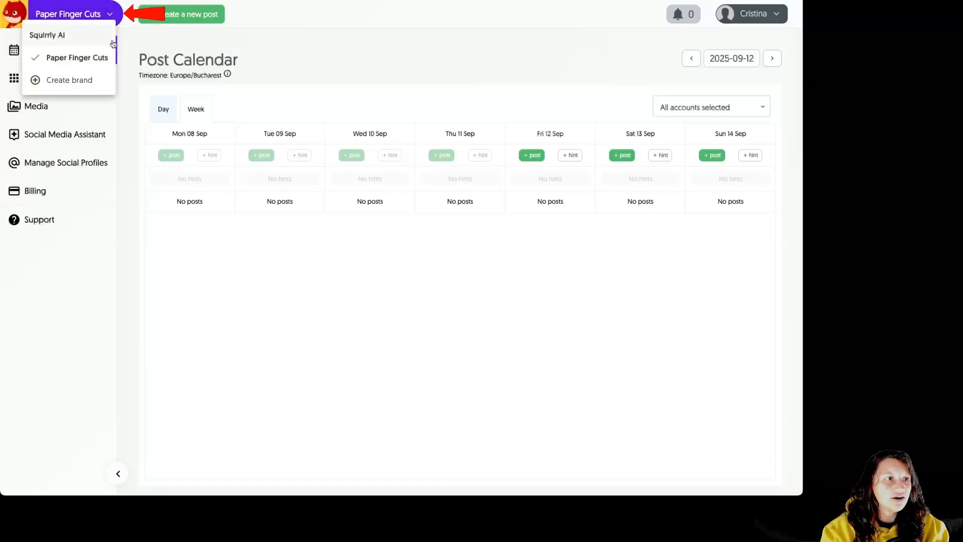
{"action": "left_click", "coordinate": [73, 82]}
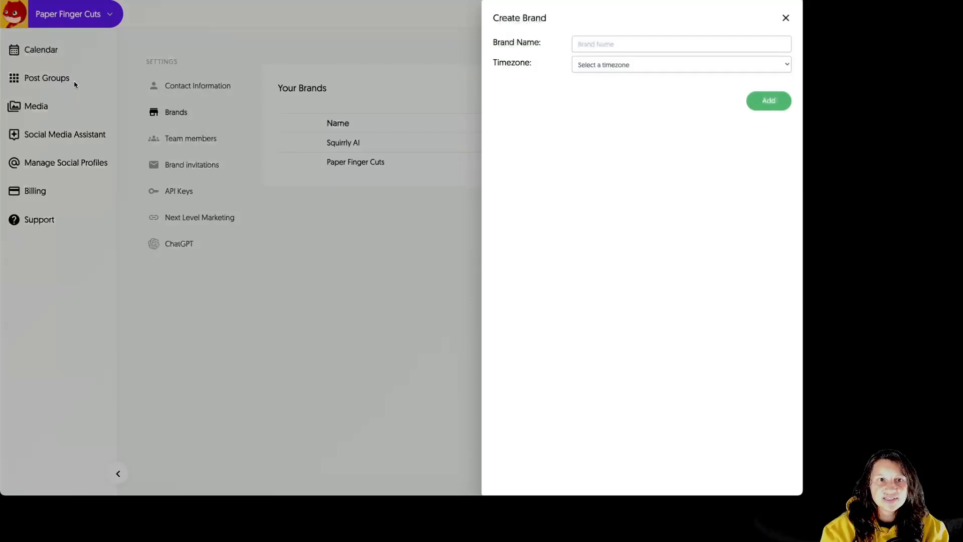
{"action": "left_click", "coordinate": [584, 44]}
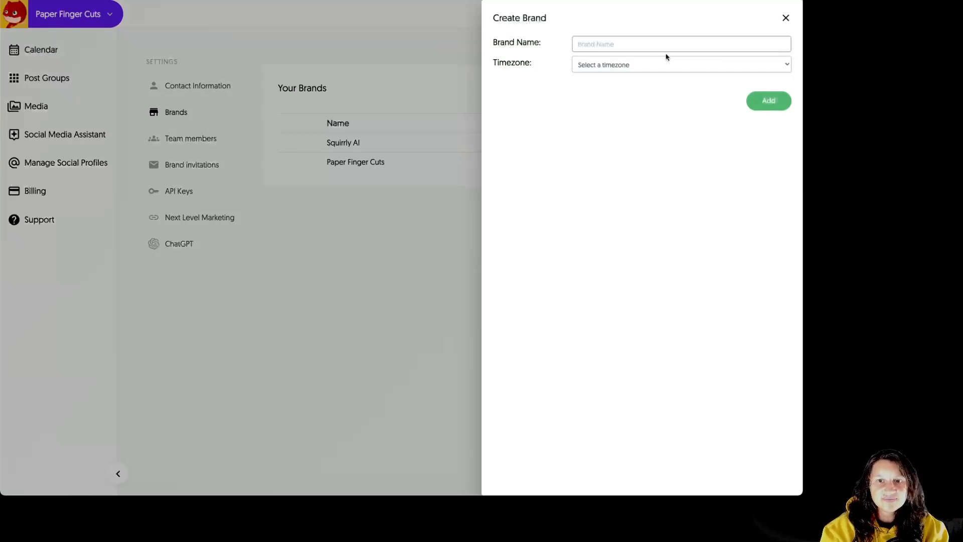
{"action": "type", "text": "Marketing Education Cloud Podcast"}
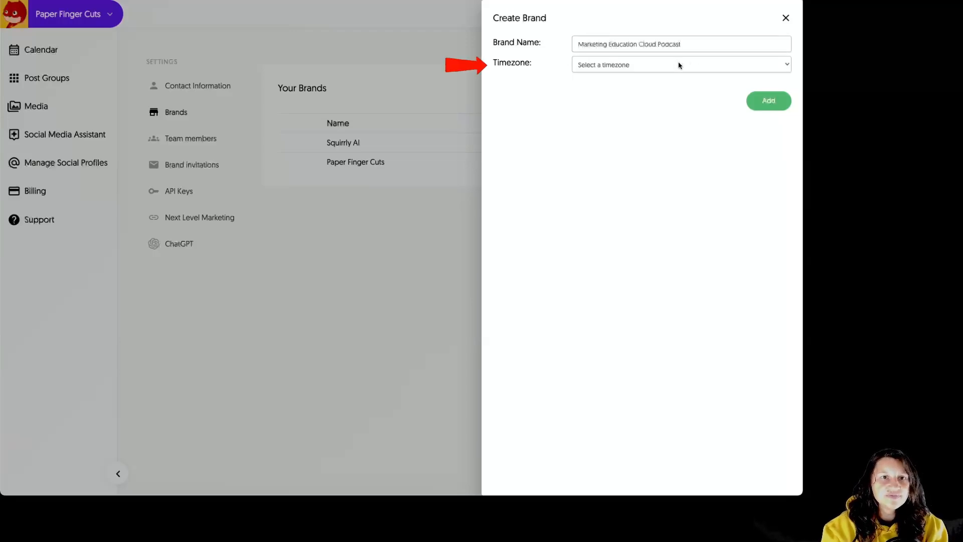
Set the new brand's timezone to Europe/Bucharest and add the brand.
{"action": "left_click", "coordinate": [679, 64]}
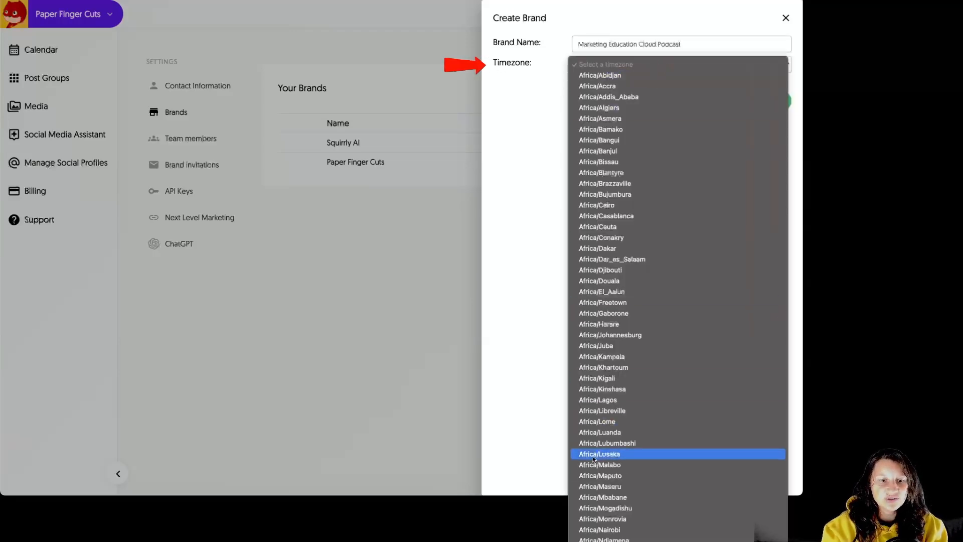
{"action": "scroll", "coordinate": [680, 234], "scroll_direction": "down", "scroll_amount": 1}
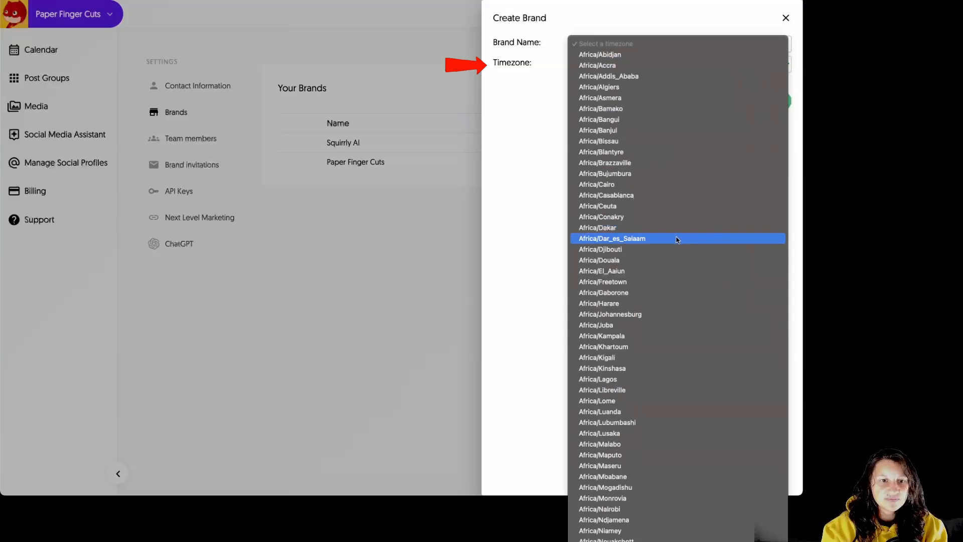
{"action": "scroll", "coordinate": [670, 411], "scroll_direction": "down", "scroll_amount": 20}
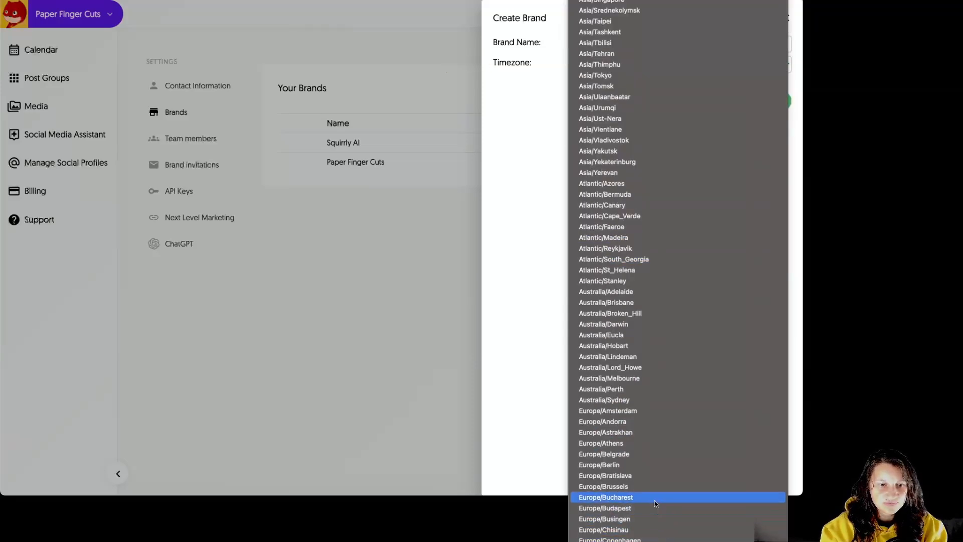
{"action": "left_click", "coordinate": [656, 499]}
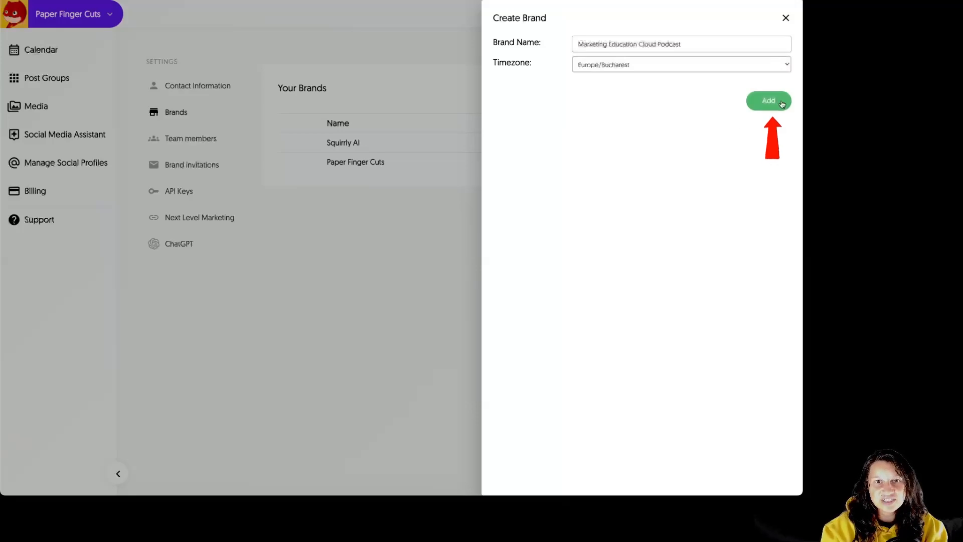
{"action": "left_click", "coordinate": [781, 102]}
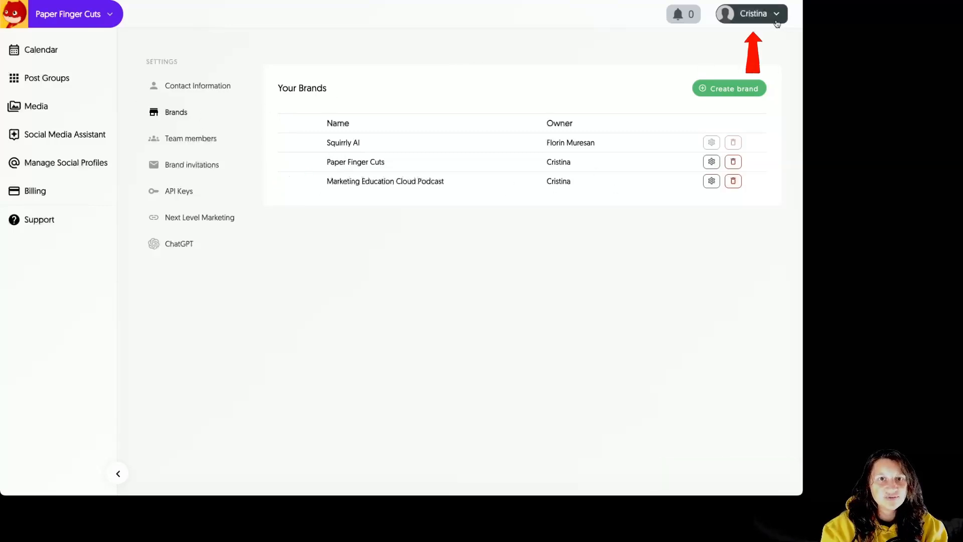
Review the Marketing Education Cloud Podcast brand's name and timezone settings from the account settings, and check the list of switchable brands.
{"action": "left_click", "coordinate": [753, 14]}
{"action": "left_click", "coordinate": [741, 35]}
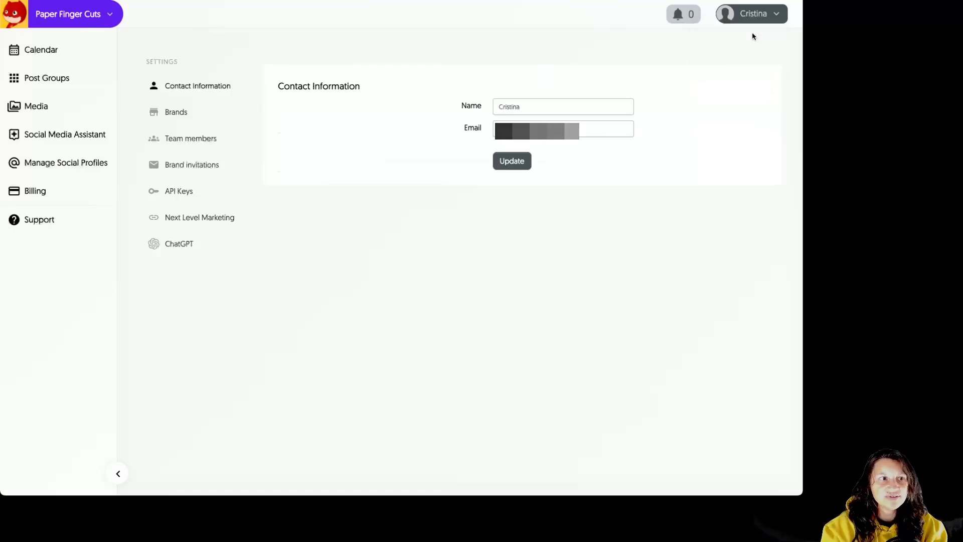
{"action": "left_click", "coordinate": [172, 114]}
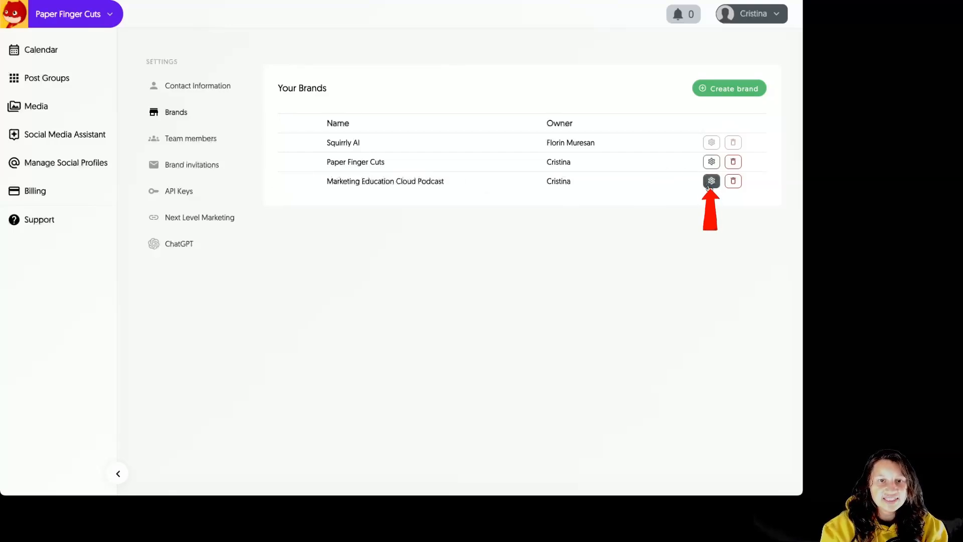
{"action": "left_click", "coordinate": [711, 181]}
{"action": "left_click", "coordinate": [572, 65]}
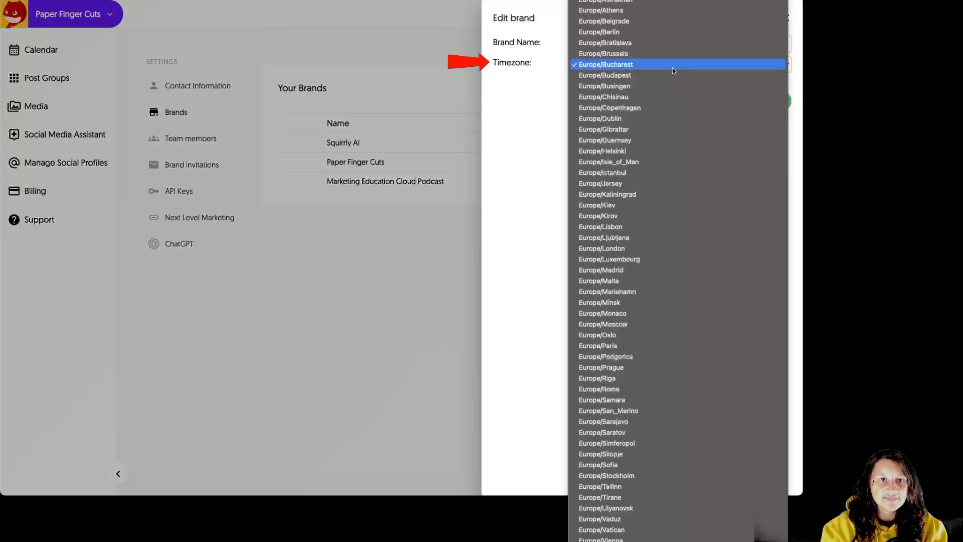
{"action": "left_click", "coordinate": [673, 66]}
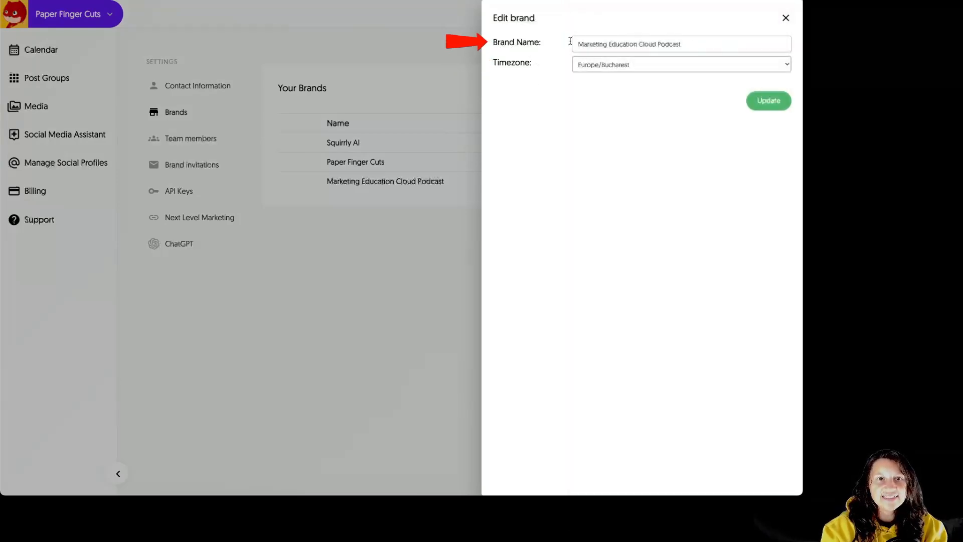
{"action": "left_click", "coordinate": [786, 18]}
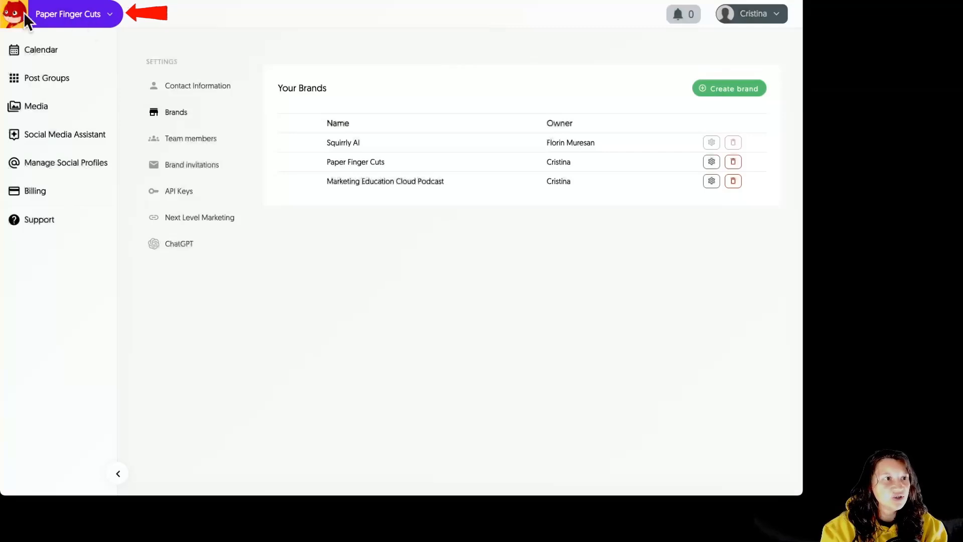
{"action": "left_click", "coordinate": [111, 16]}
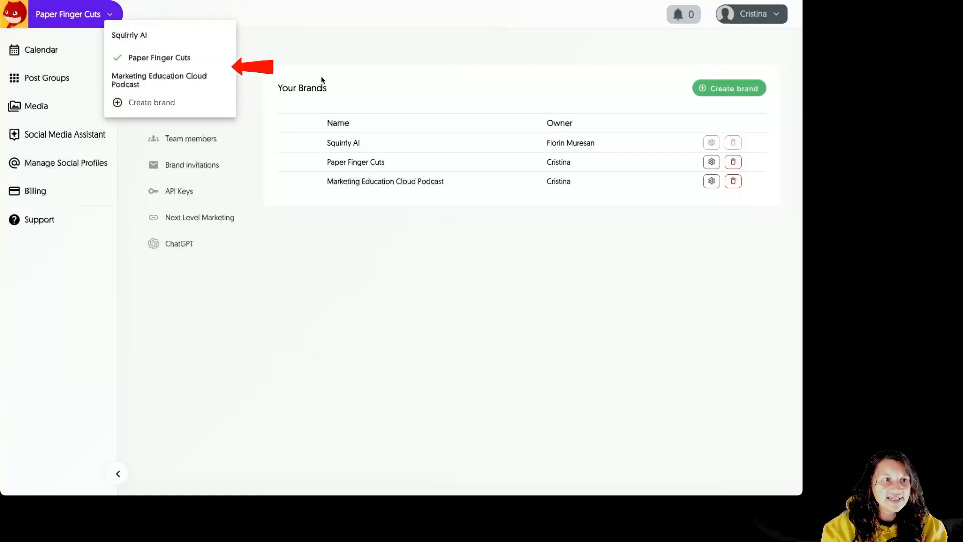
{"action": "left_click", "coordinate": [296, 70]}
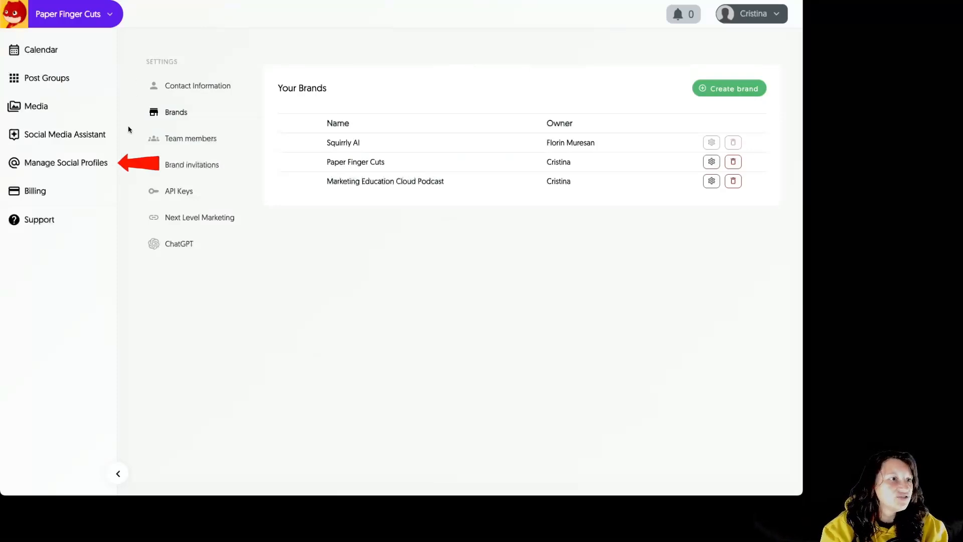
Delete the Facebook and Instagram Business Page profiles from the Paper Finger Cuts brand's social profiles.
{"action": "left_click", "coordinate": [76, 166]}
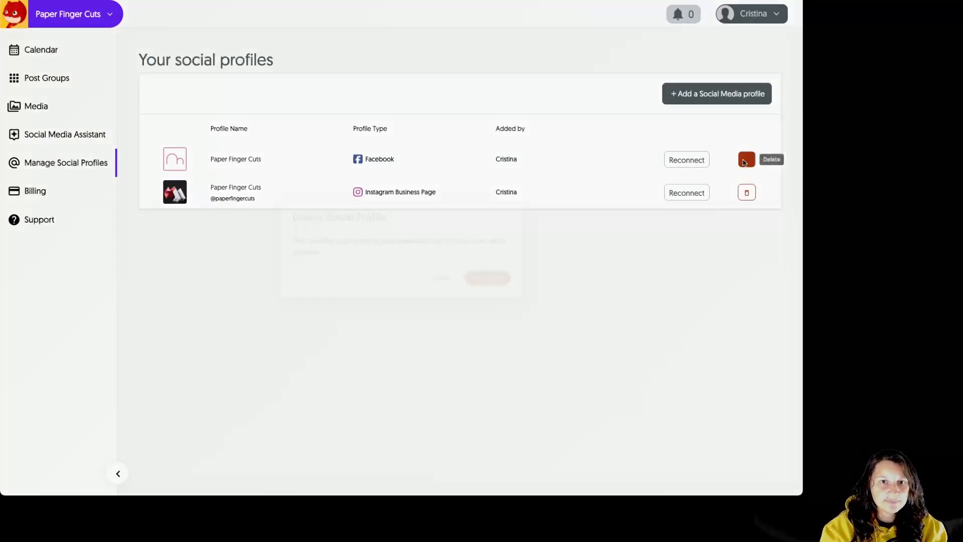
{"action": "left_click", "coordinate": [746, 160]}
{"action": "left_click", "coordinate": [511, 284]}
{"action": "left_click", "coordinate": [745, 160]}
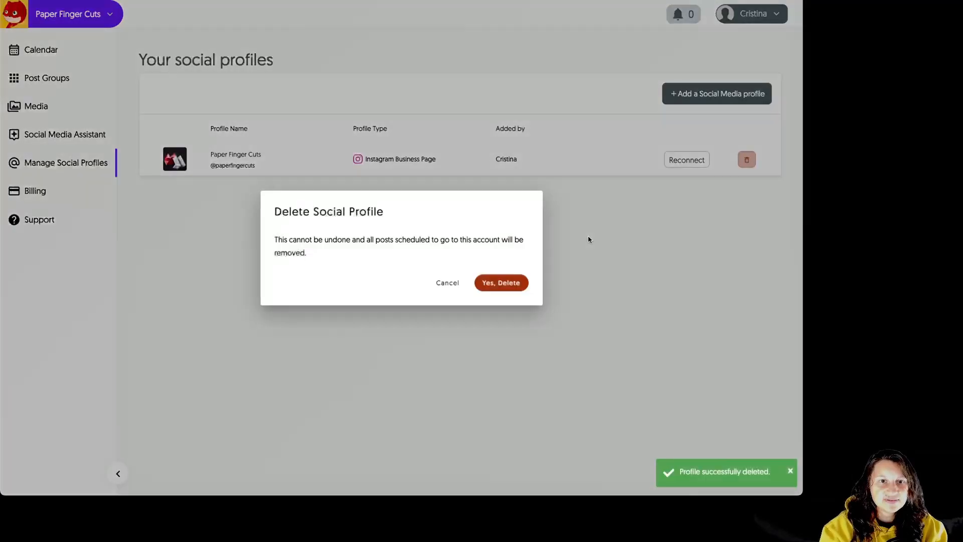
{"action": "left_click", "coordinate": [512, 284]}
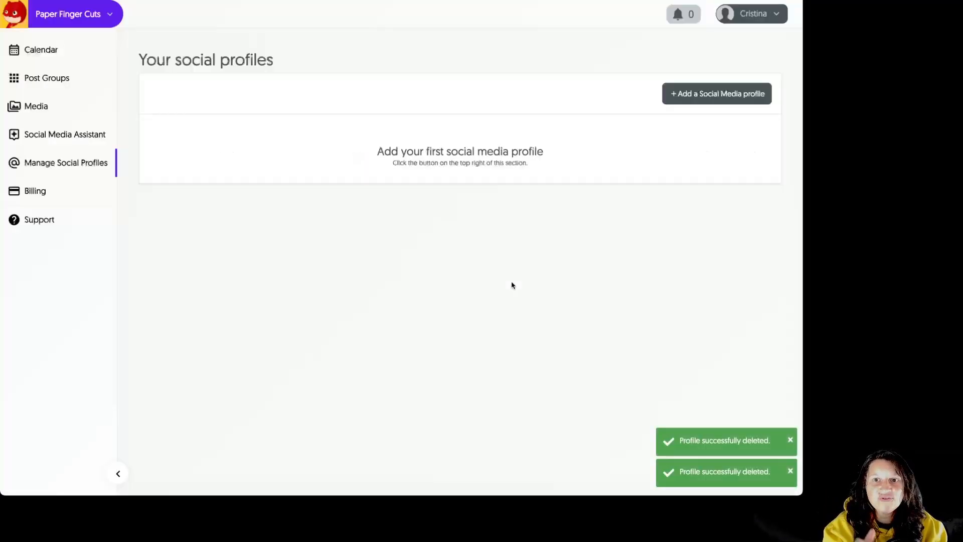
Connect the Marketing Education Cloud Podcast Twitter account as a social profile, accepting all cookies and authorizing Squirrly Social's access.
{"action": "left_click", "coordinate": [722, 97]}
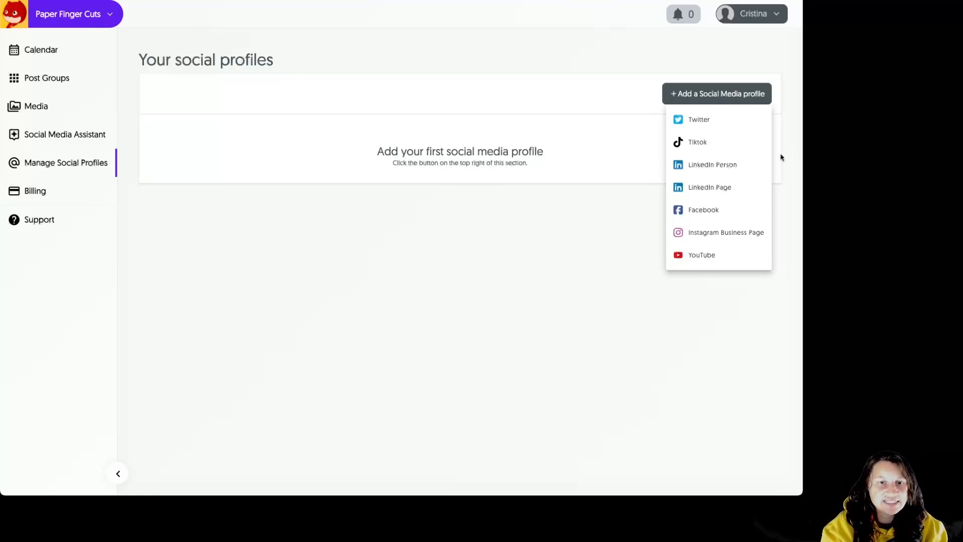
{"action": "left_click", "coordinate": [706, 121]}
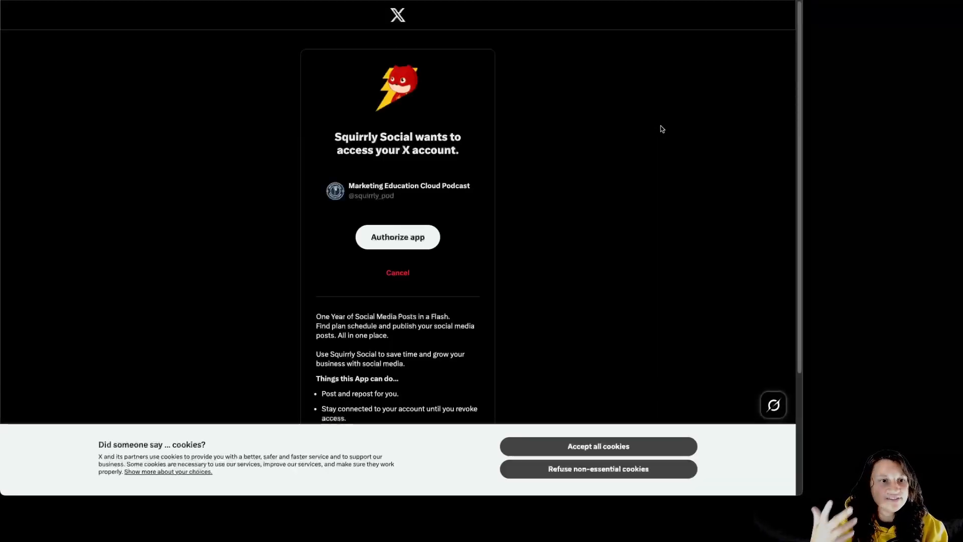
{"action": "left_click", "coordinate": [666, 437]}
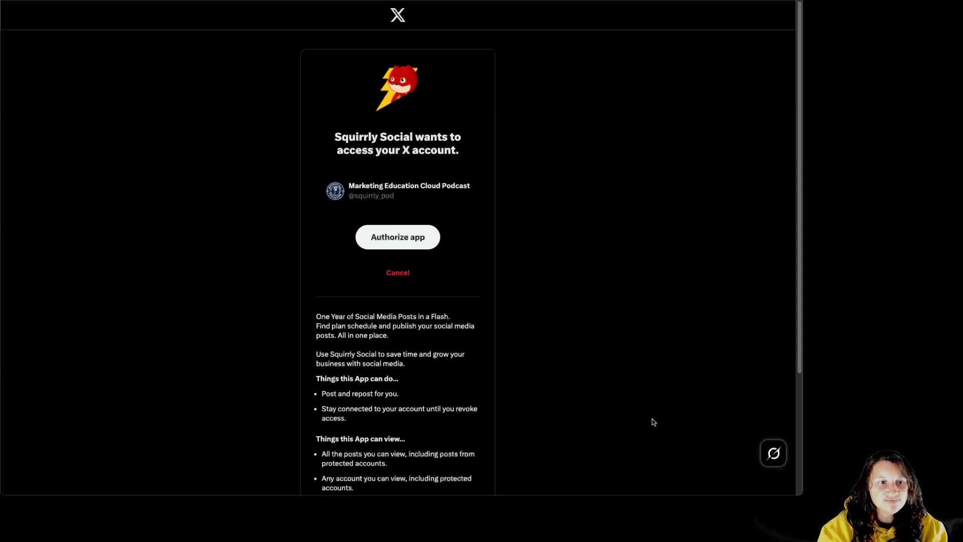
{"action": "left_click", "coordinate": [416, 244]}
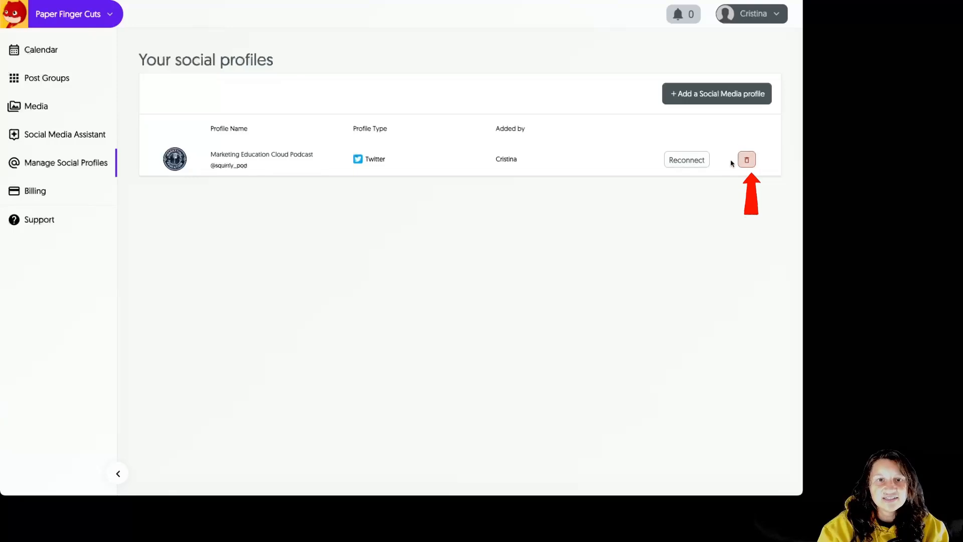
Add a TikTok profile and grant Squirrly Social the requested account permissions.
{"action": "left_click", "coordinate": [748, 97]}
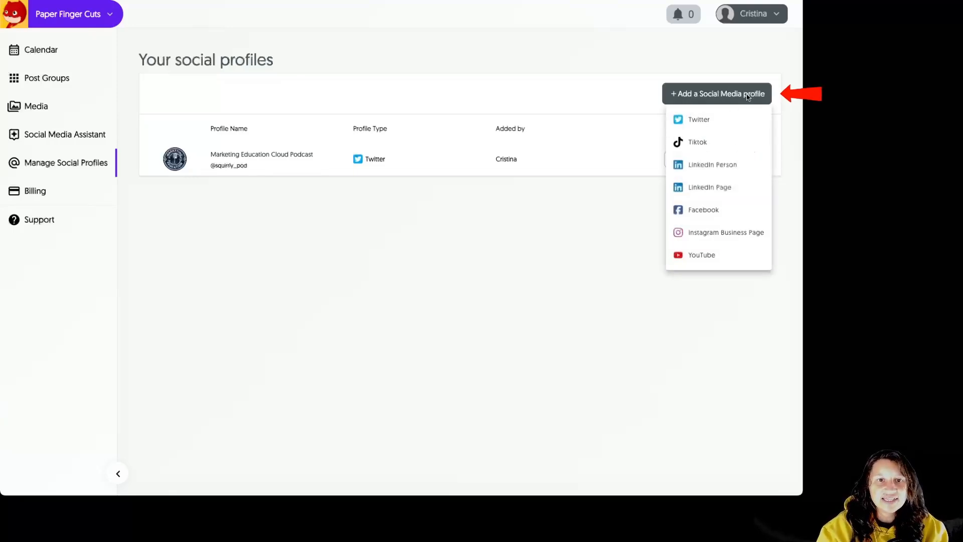
{"action": "left_click", "coordinate": [712, 145]}
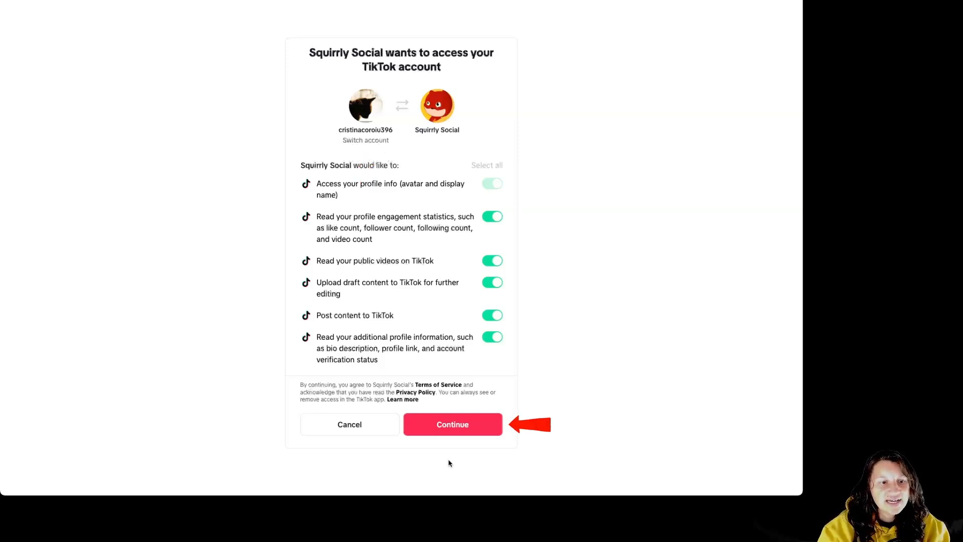
{"action": "left_click", "coordinate": [472, 427]}
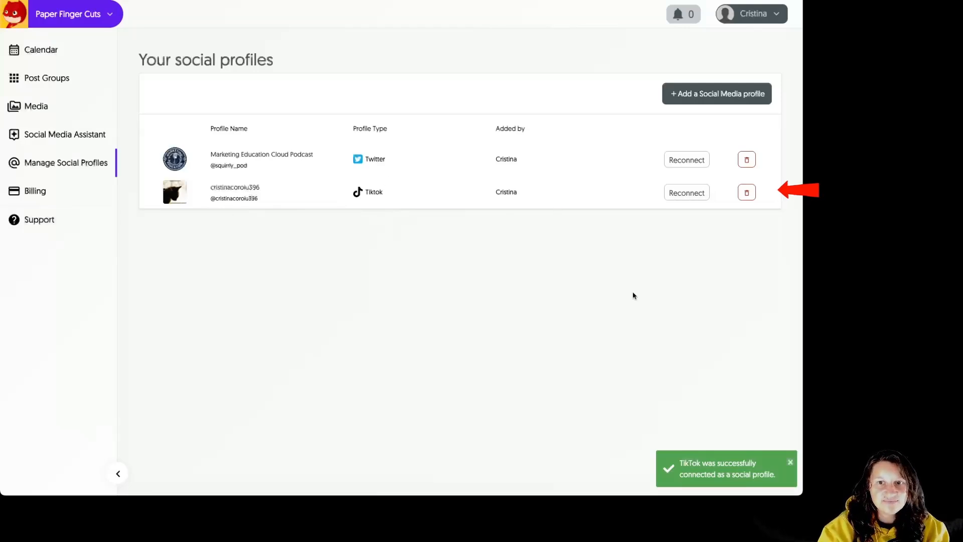
Add a LinkedIn Person profile and allow Squirrly Social to access the LinkedIn account.
{"action": "left_click", "coordinate": [728, 103]}
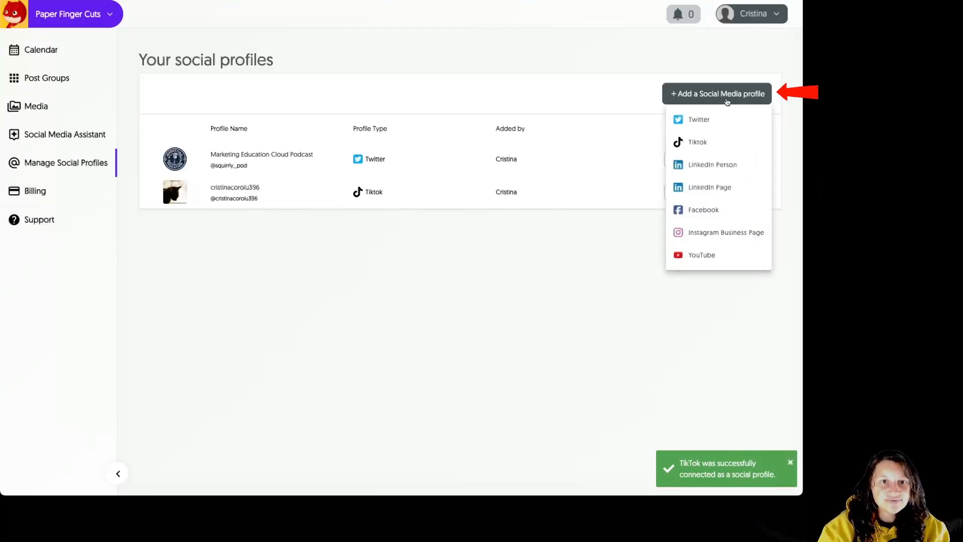
{"action": "left_click", "coordinate": [719, 165]}
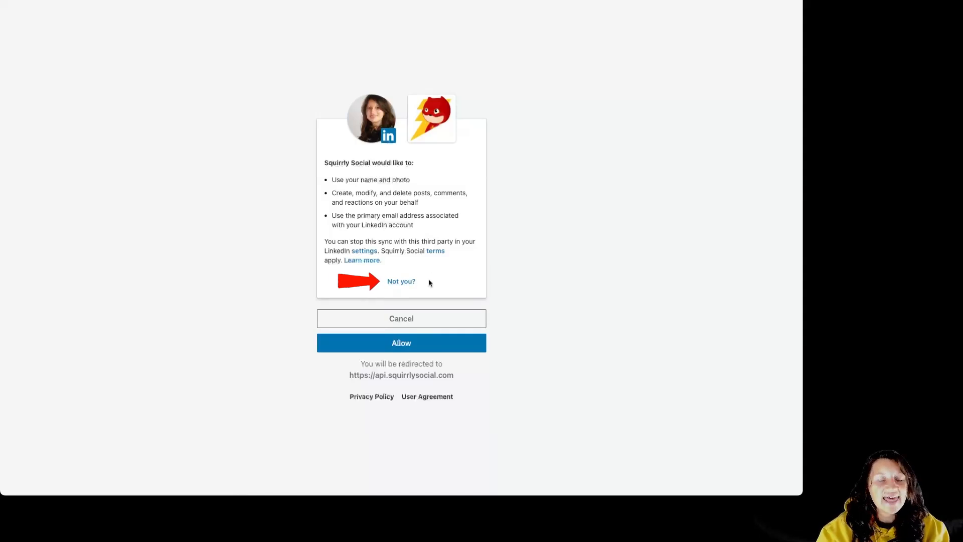
{"action": "left_click", "coordinate": [436, 346]}
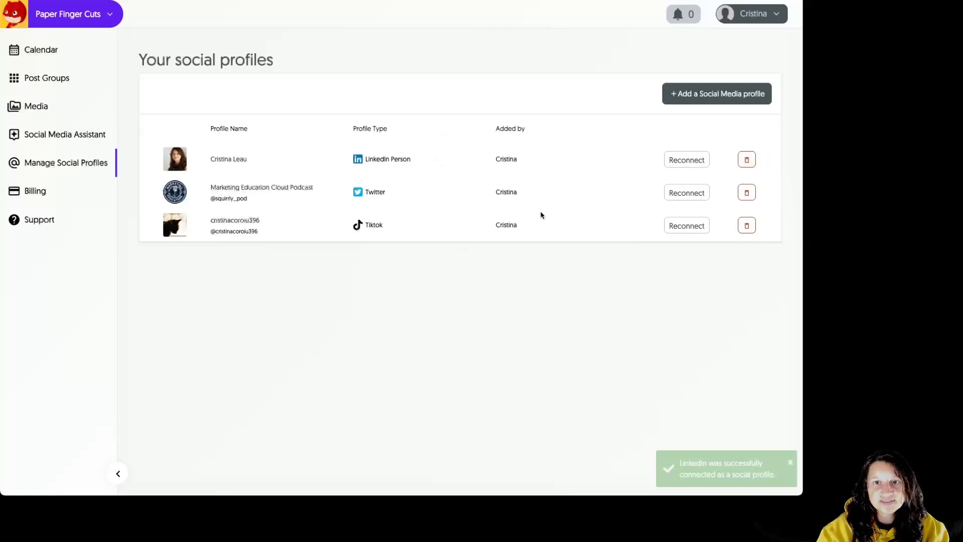
Add the Paper Finger Cuts LinkedIn Page as a social profile and save the page selection.
{"action": "left_click", "coordinate": [701, 104]}
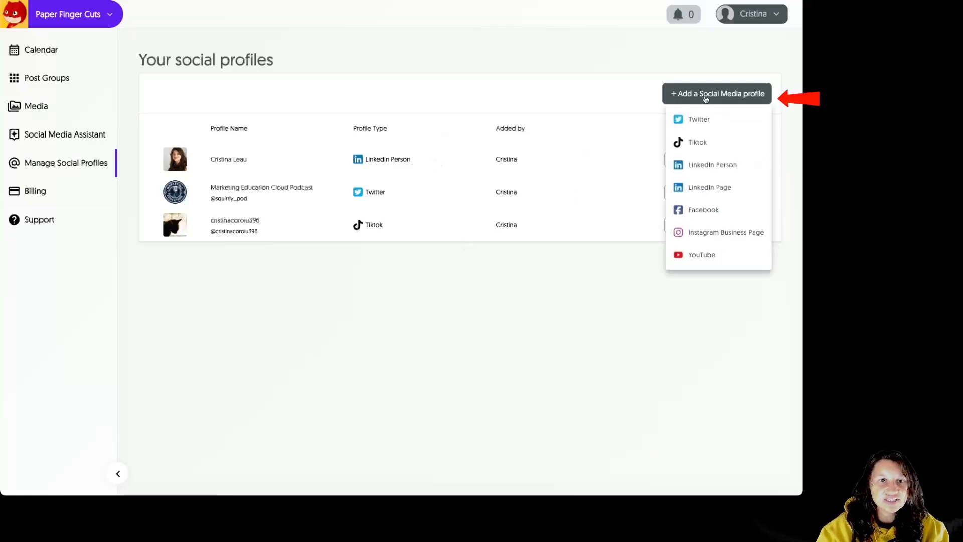
{"action": "left_click", "coordinate": [740, 194]}
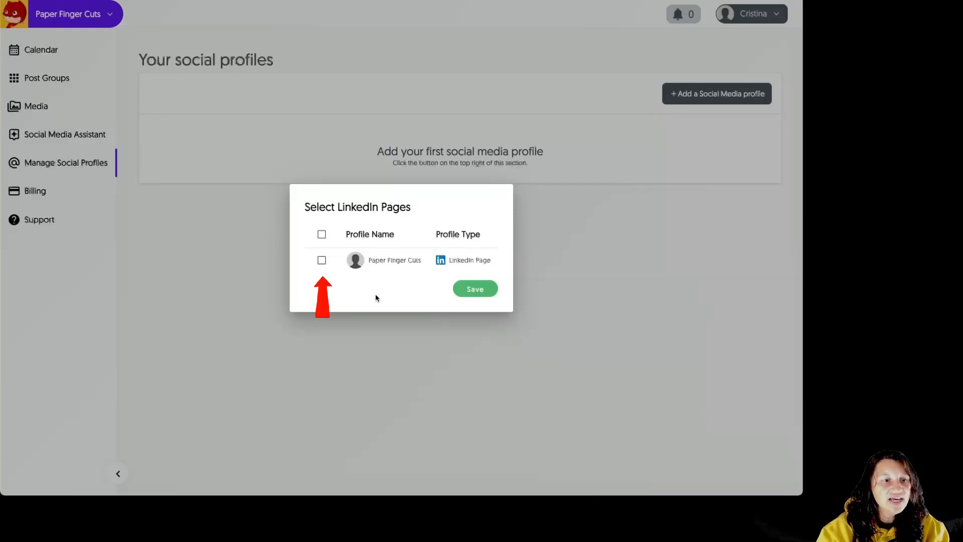
{"action": "left_click", "coordinate": [322, 260]}
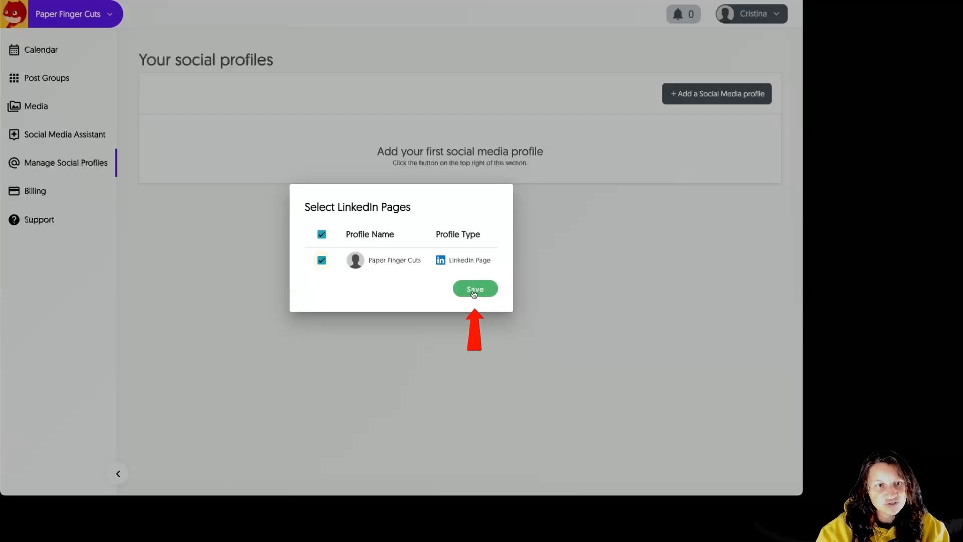
{"action": "left_click", "coordinate": [473, 290]}
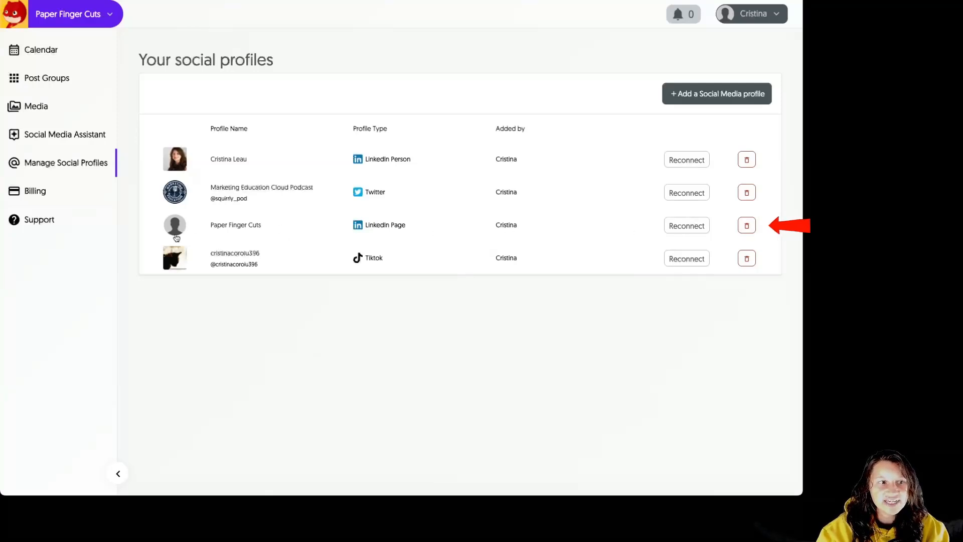
Start adding a Facebook profile and choose the Paper Finger Cuts business portfolio to reconnect to Squirrly Social.
{"action": "left_click", "coordinate": [717, 94]}
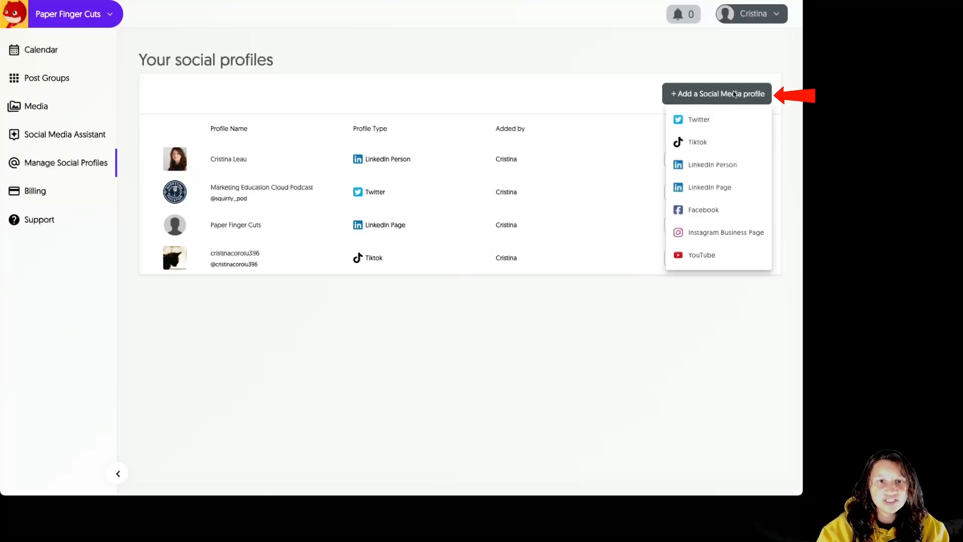
{"action": "left_click", "coordinate": [722, 215]}
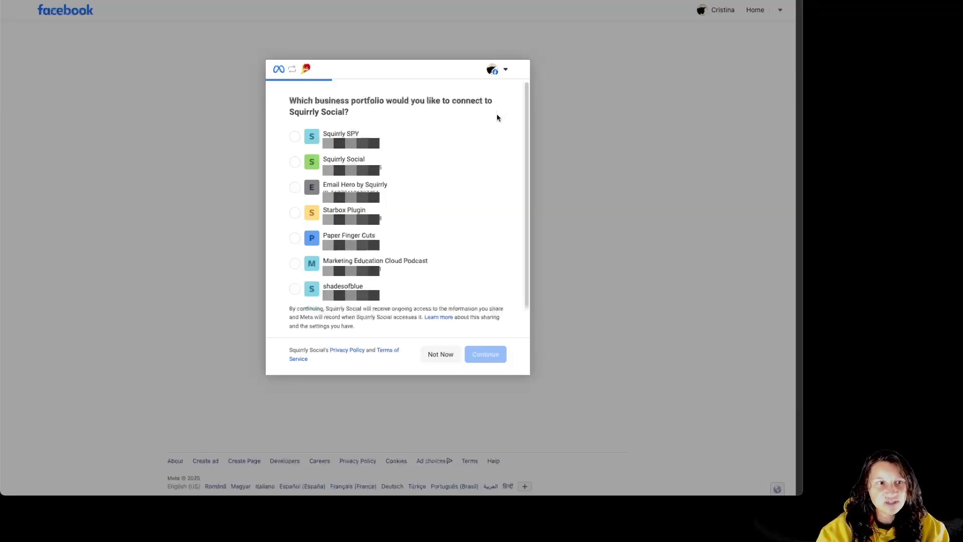
{"action": "left_click", "coordinate": [295, 238]}
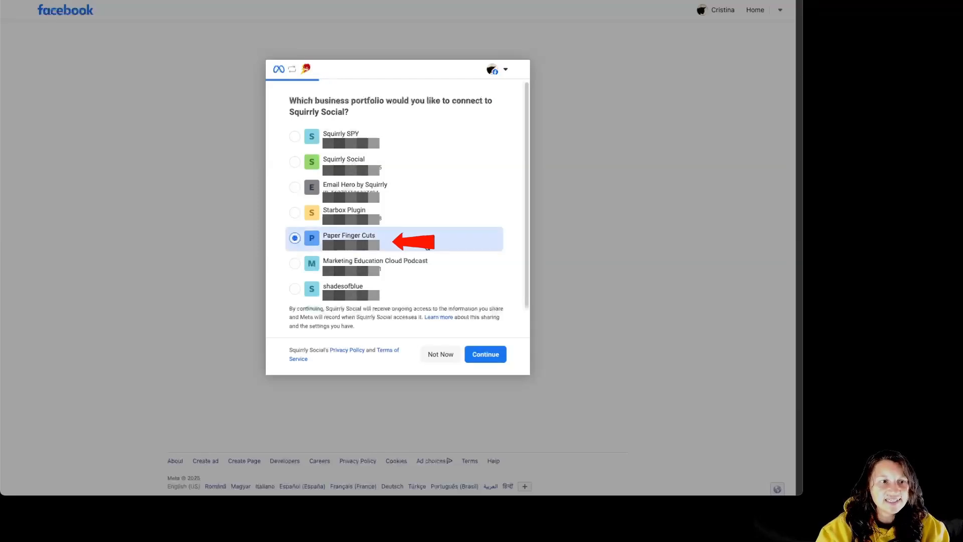
{"action": "left_click", "coordinate": [492, 361]}
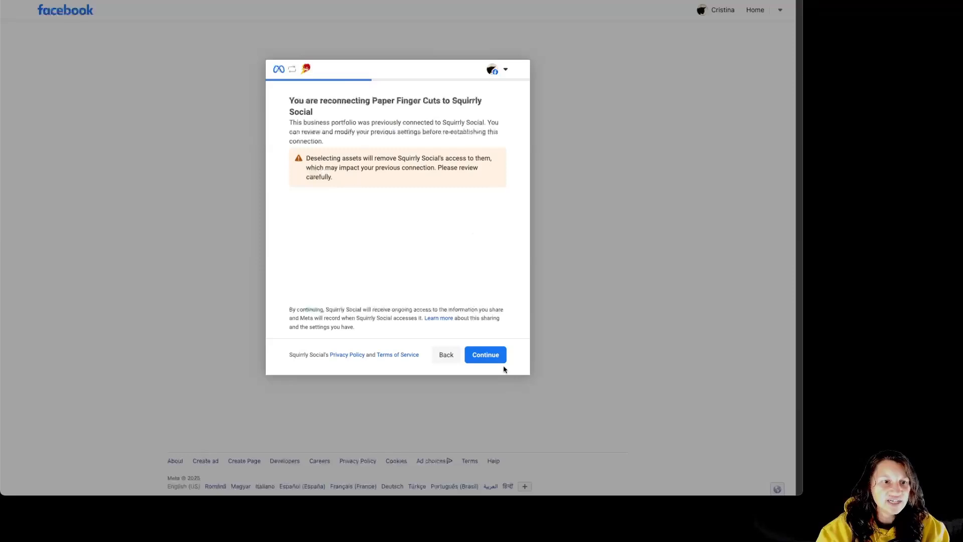
{"action": "left_click", "coordinate": [491, 360]}
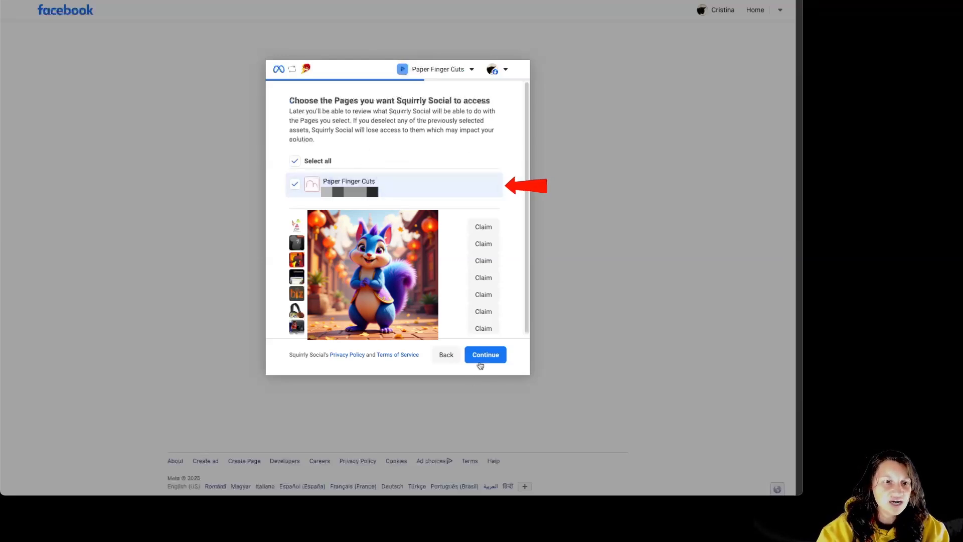
Grant Squirrly Social access to the Paper Finger Cuts Page and the paperfingercuts Instagram account, and save the connection.
{"action": "left_click", "coordinate": [487, 355]}
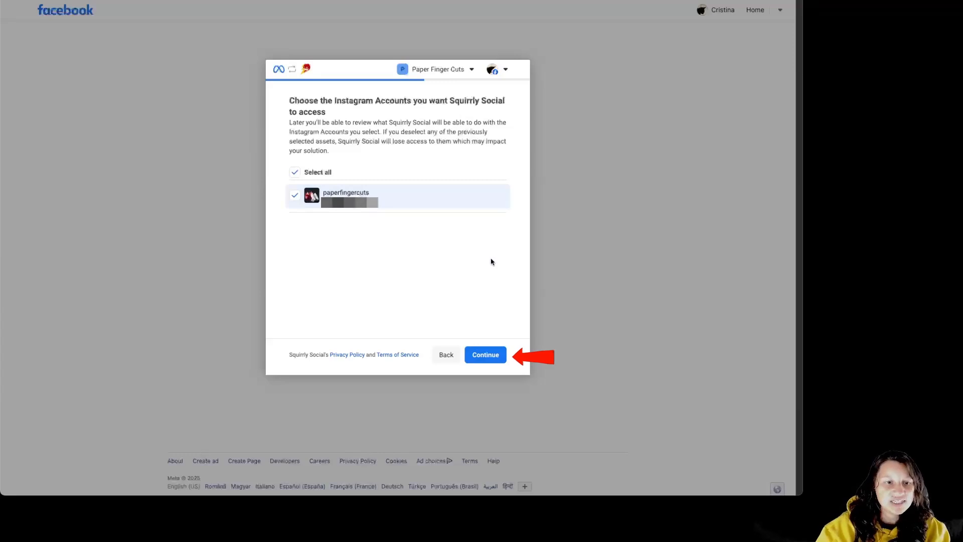
{"action": "left_click", "coordinate": [490, 360]}
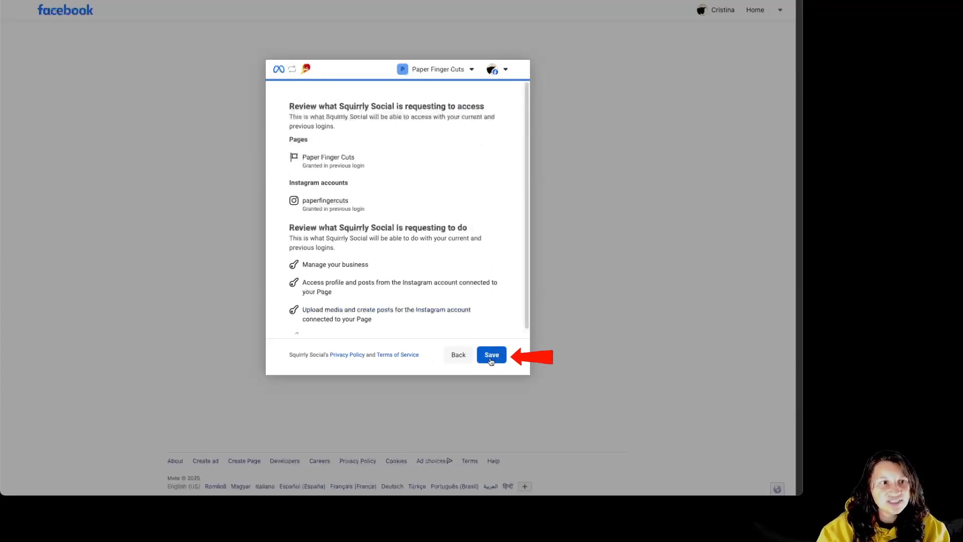
{"action": "left_click", "coordinate": [493, 359]}
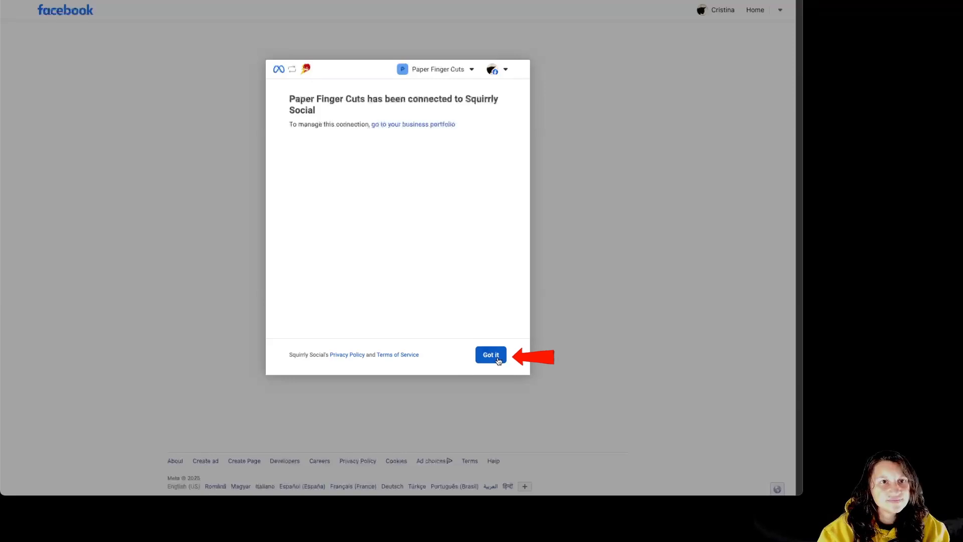
{"action": "left_click", "coordinate": [491, 355]}
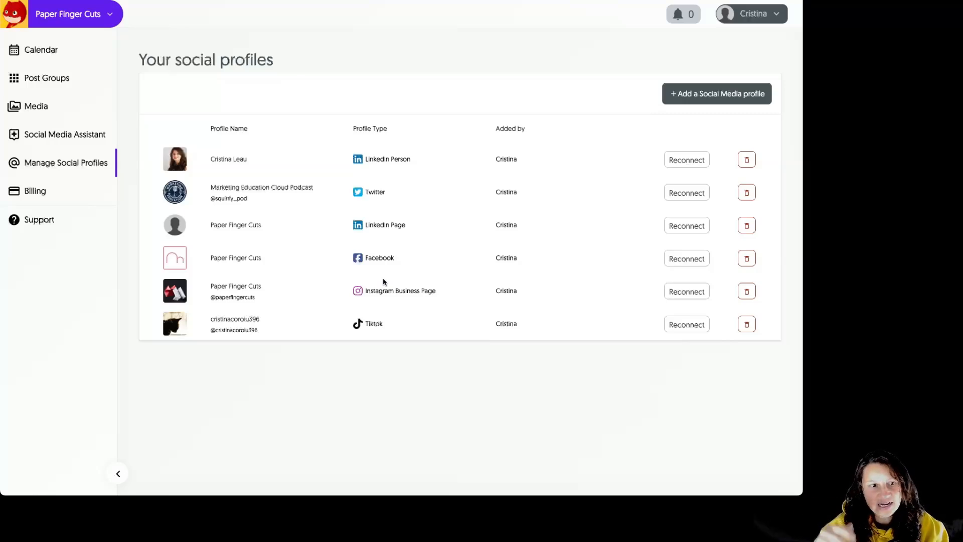
Add a YouTube profile and grant Squirrly Social all requested Google Account permissions.
{"action": "left_click", "coordinate": [717, 93]}
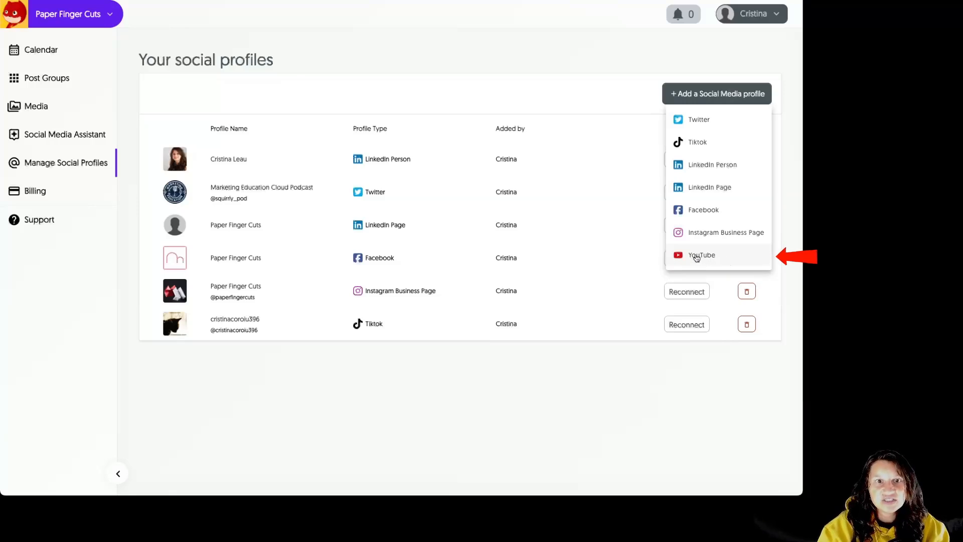
{"action": "left_click", "coordinate": [732, 257]}
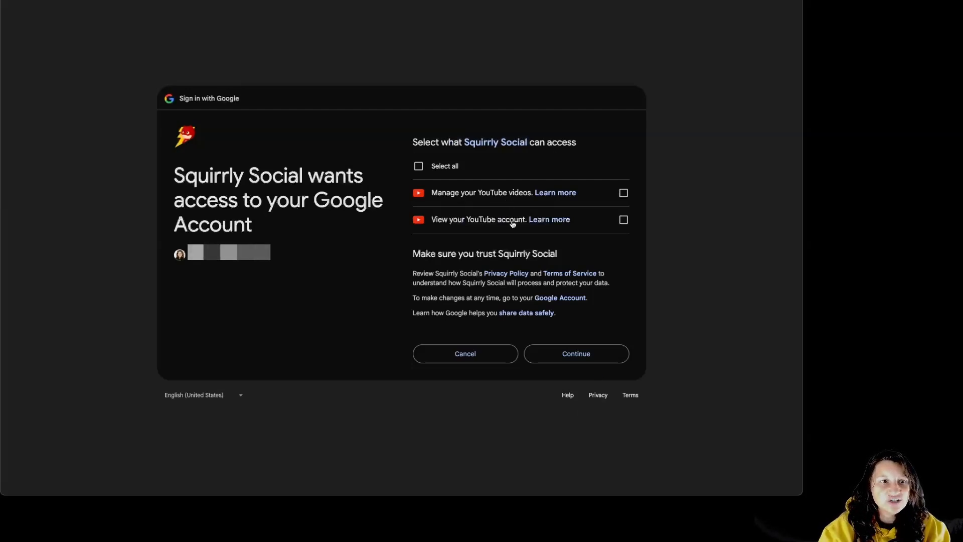
{"action": "left_click", "coordinate": [418, 171]}
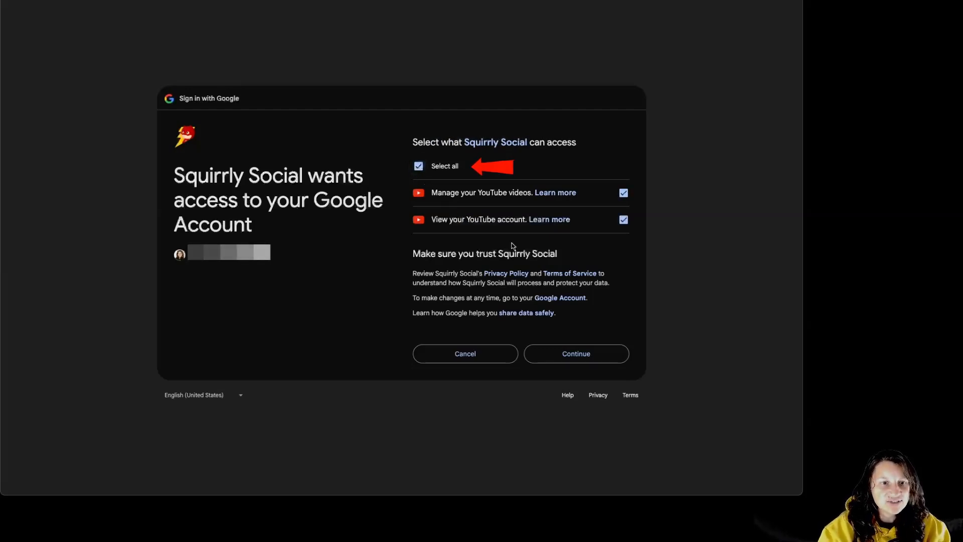
{"action": "left_click", "coordinate": [593, 361]}
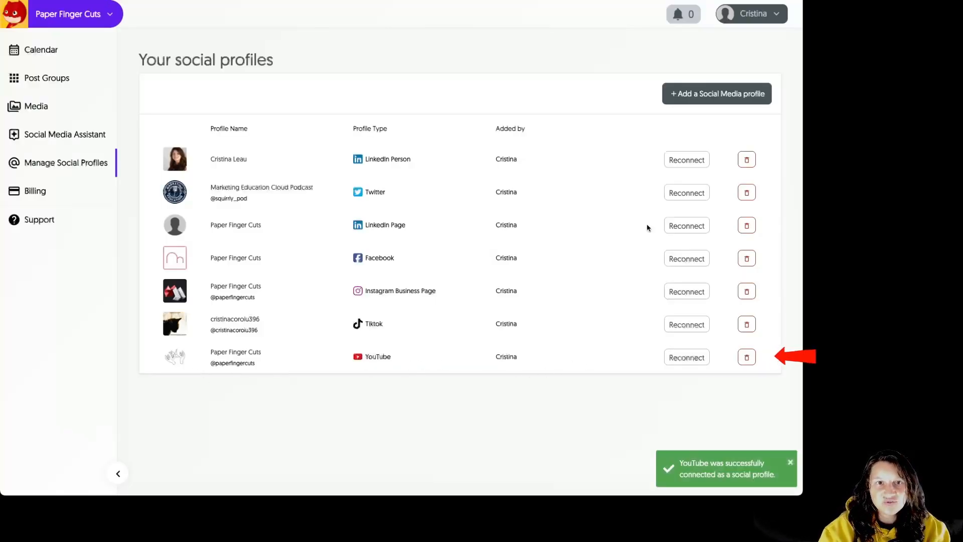
{"action": "left_click", "coordinate": [700, 97]}
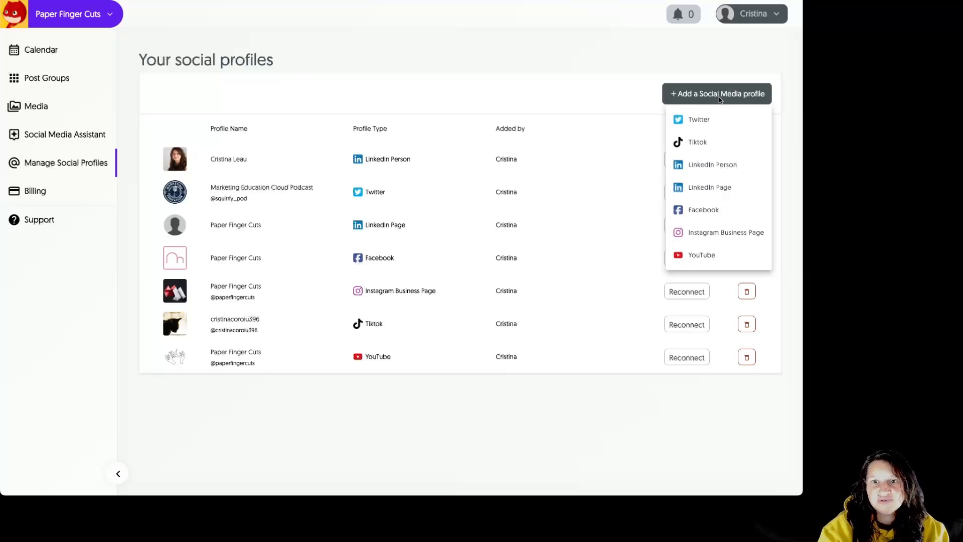
{"action": "left_click", "coordinate": [614, 151]}
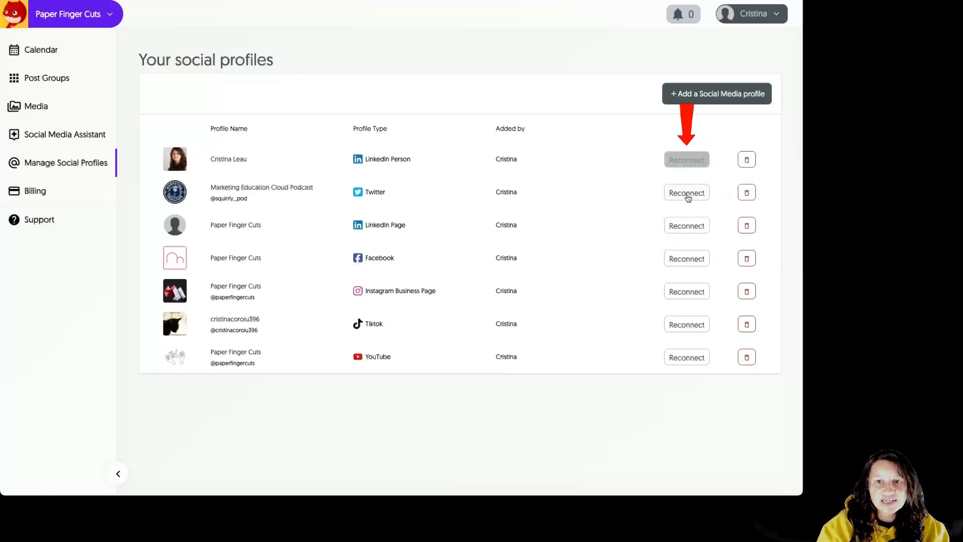